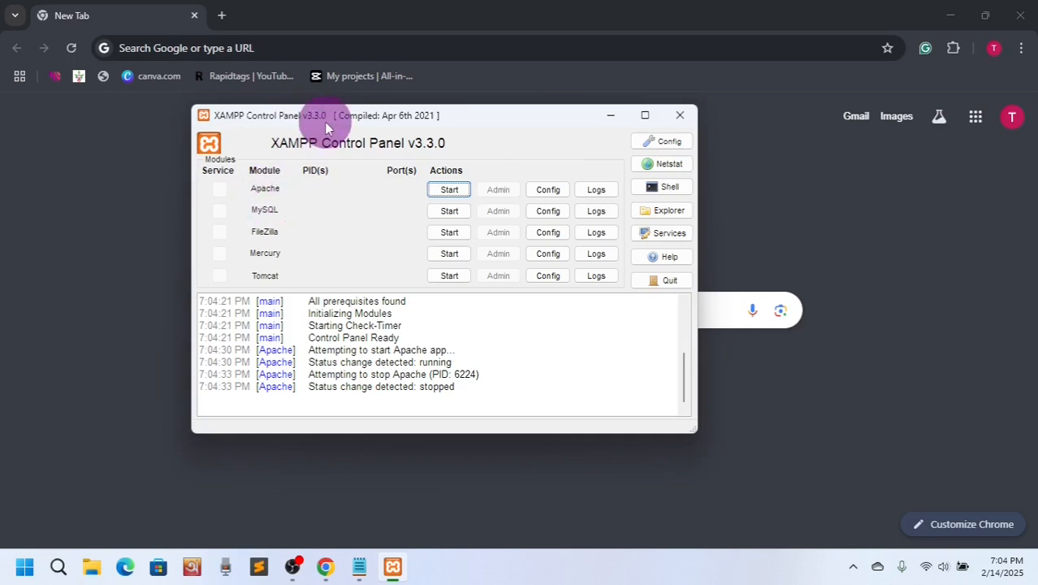
Start the Apache and MySQL modules of the local server.
left_click_drag(324, 121, 303, 138)
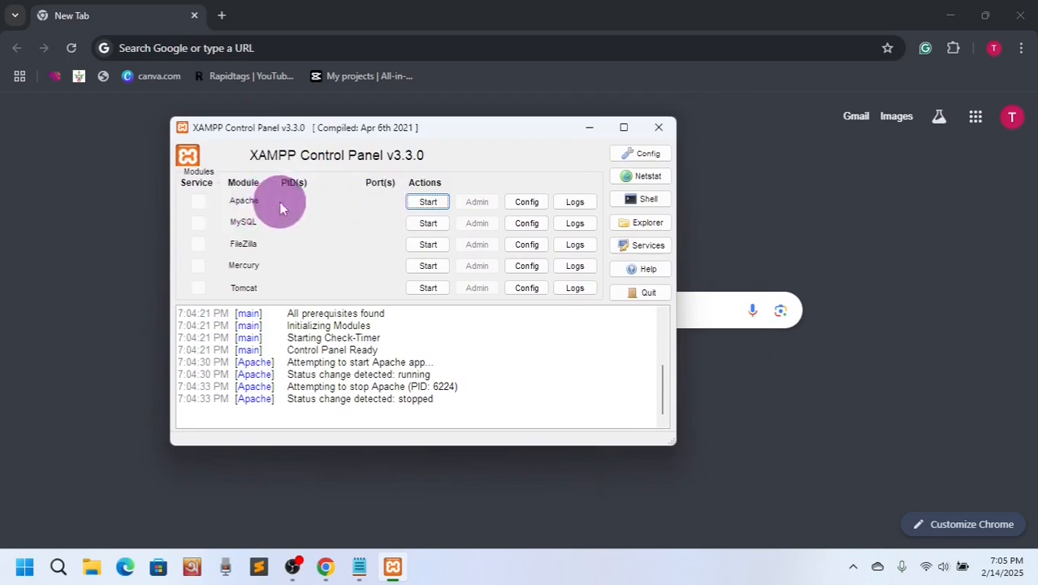
left_click(426, 203)
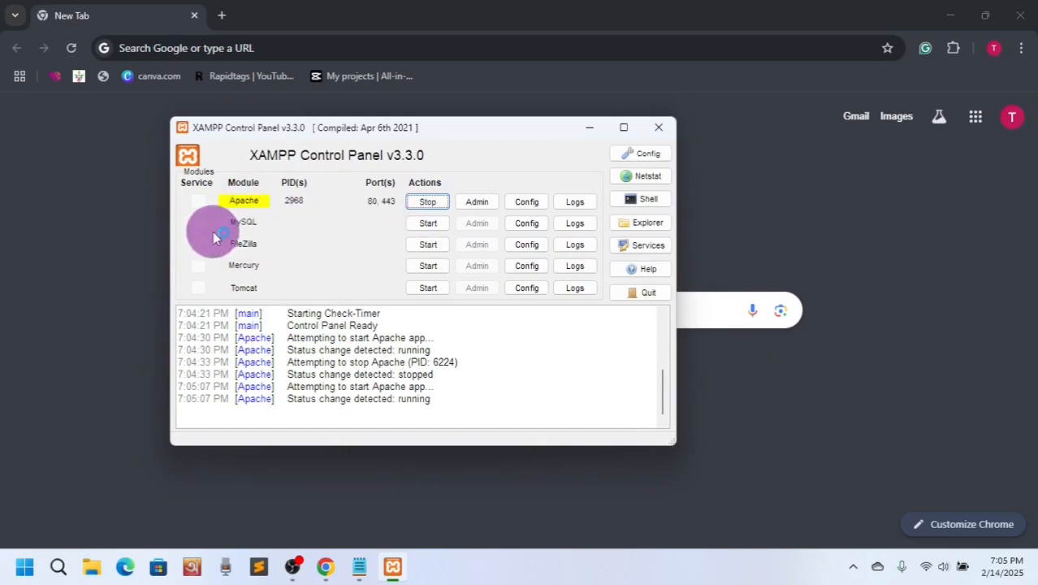
left_click(424, 224)
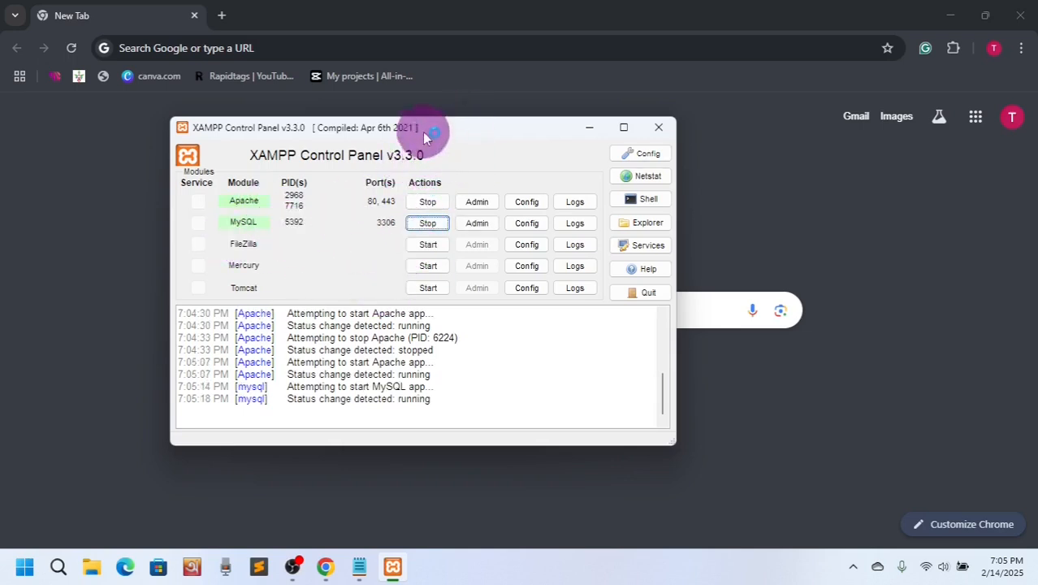
Switch to the Chrome browser and load localhost/phpmyadmin.
left_click(311, 46)
type("lo")
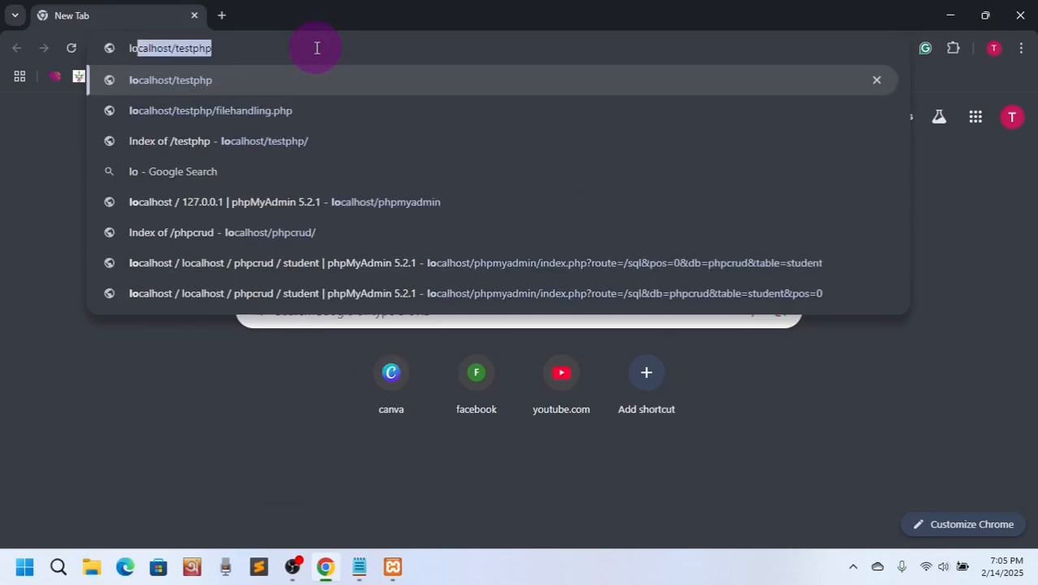
key("Right")
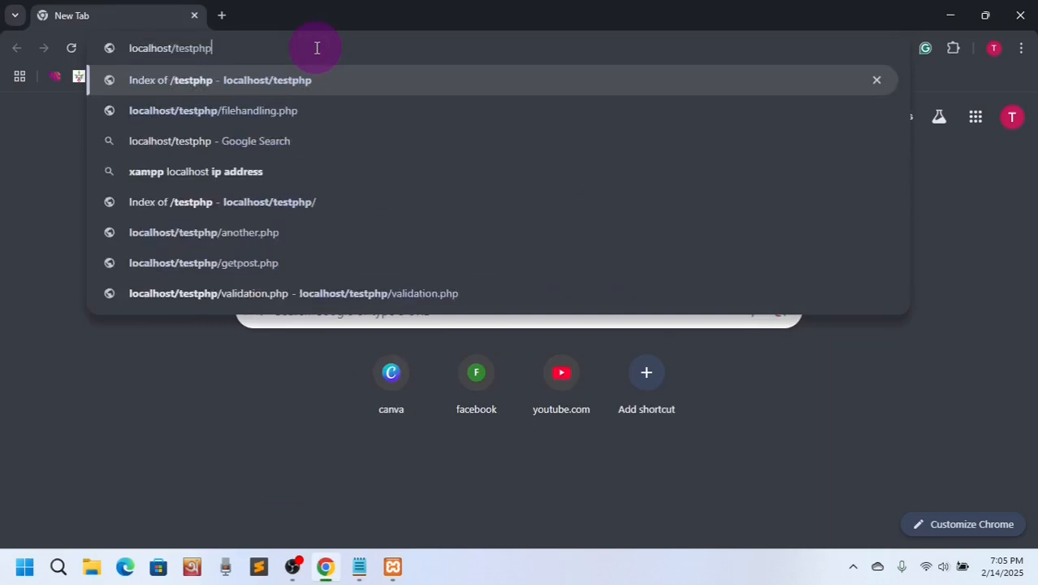
key("BackSpace")
key("BackSpace")
key("BackSpace")
key("BackSpace")
key("BackSpace")
key("BackSpace")
key("BackSpace")
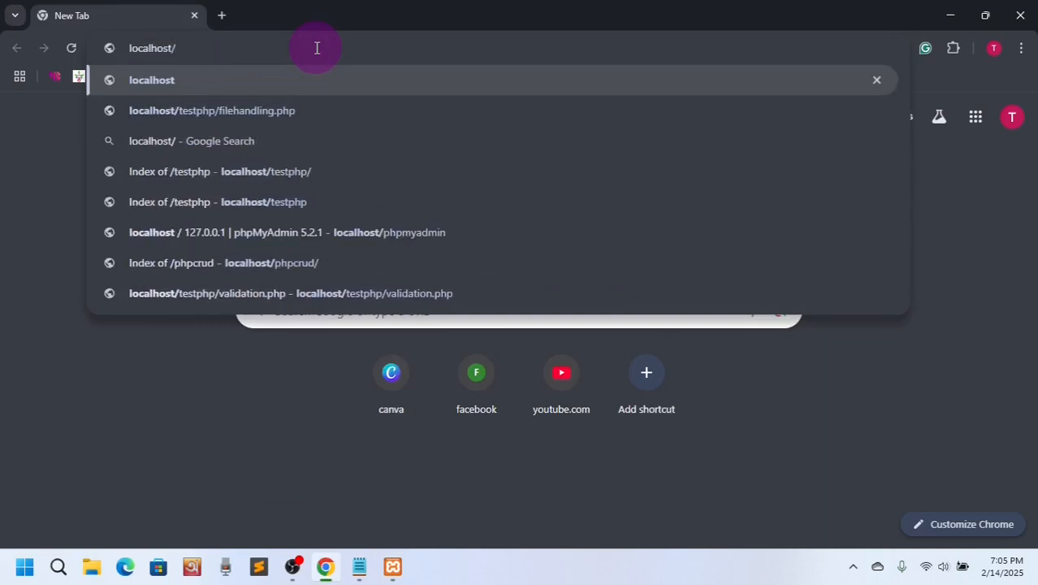
type("php")
key("Return")
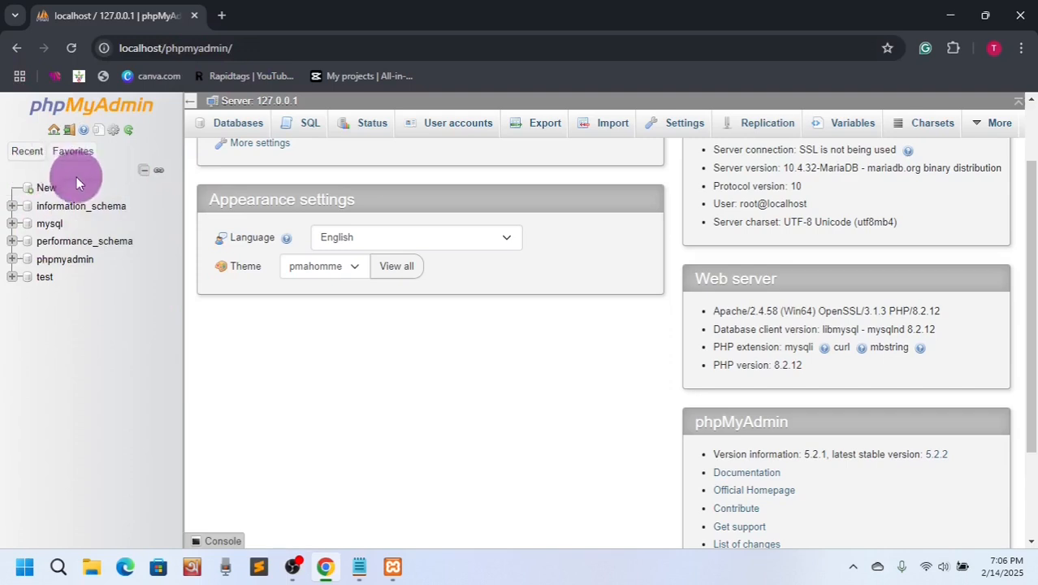
Create a new database named testdb.
left_click(72, 153)
left_click(46, 189)
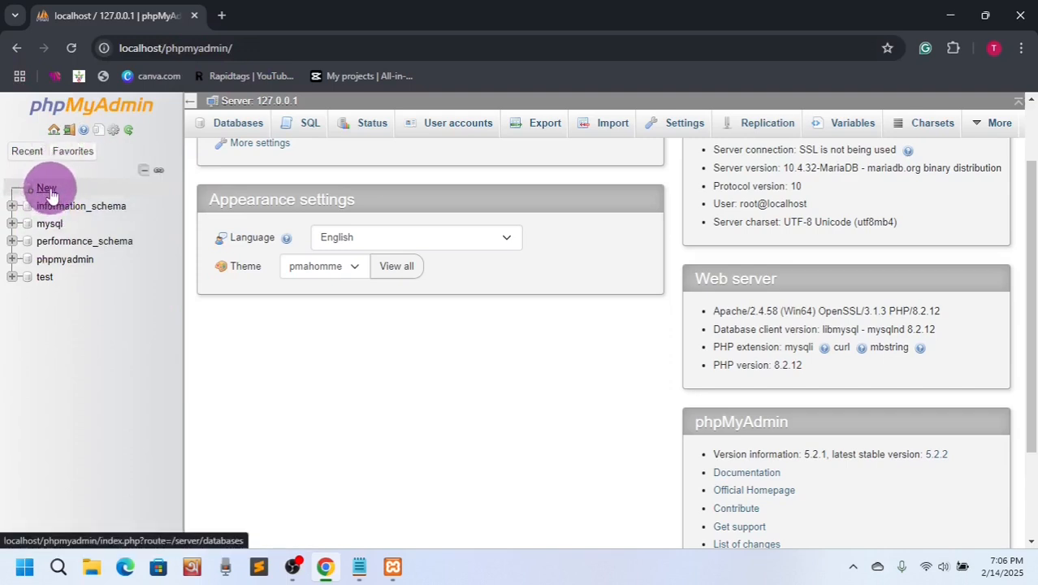
left_click(47, 190)
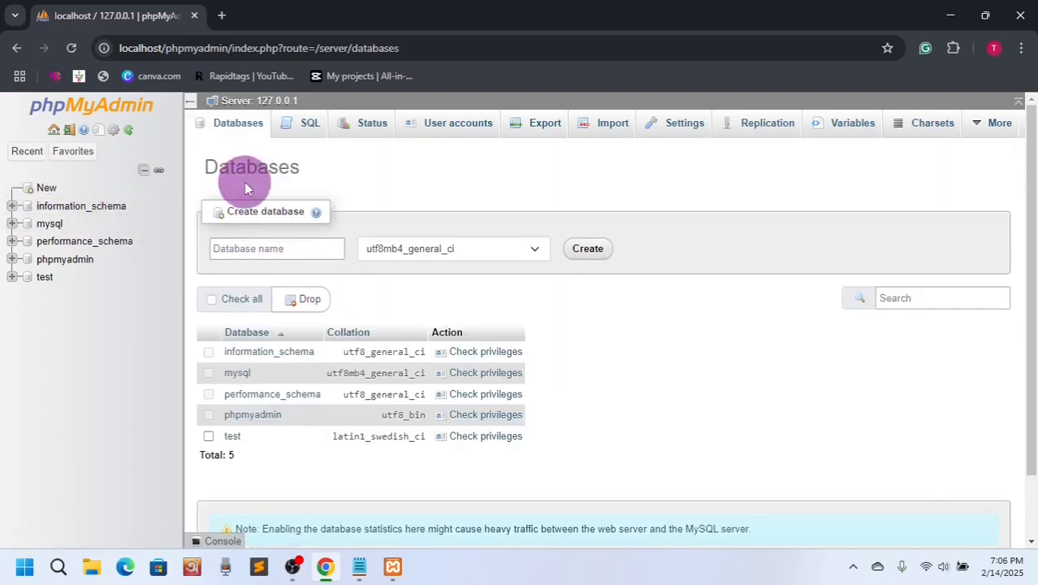
left_click(246, 244)
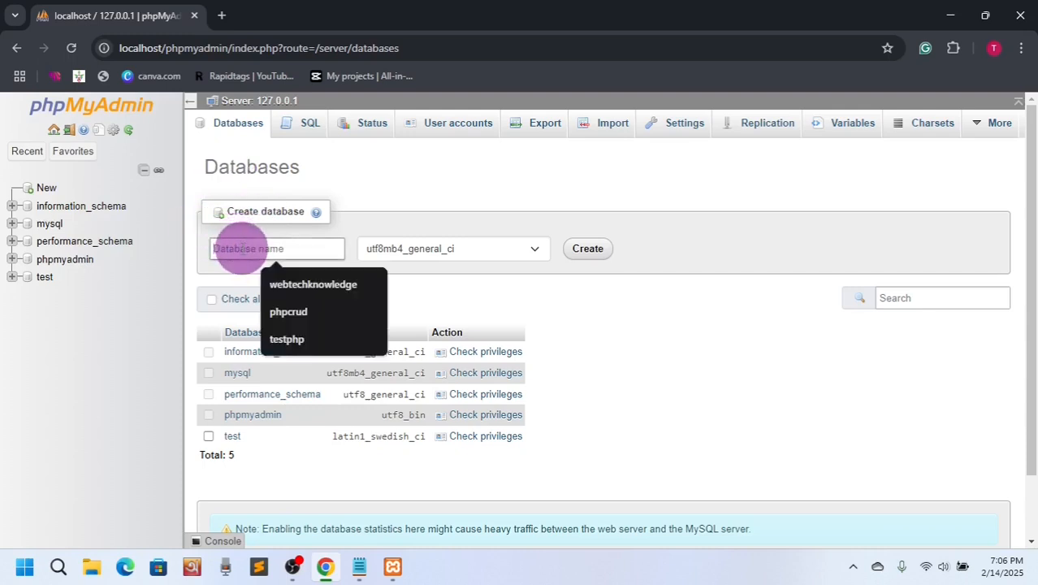
type("testdb")
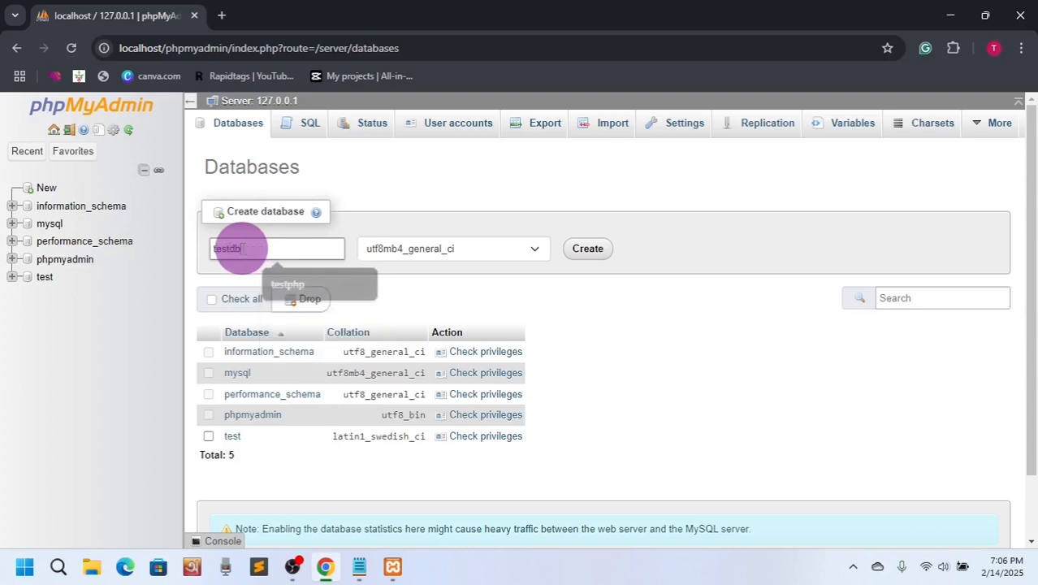
left_click_drag(255, 248, 184, 249)
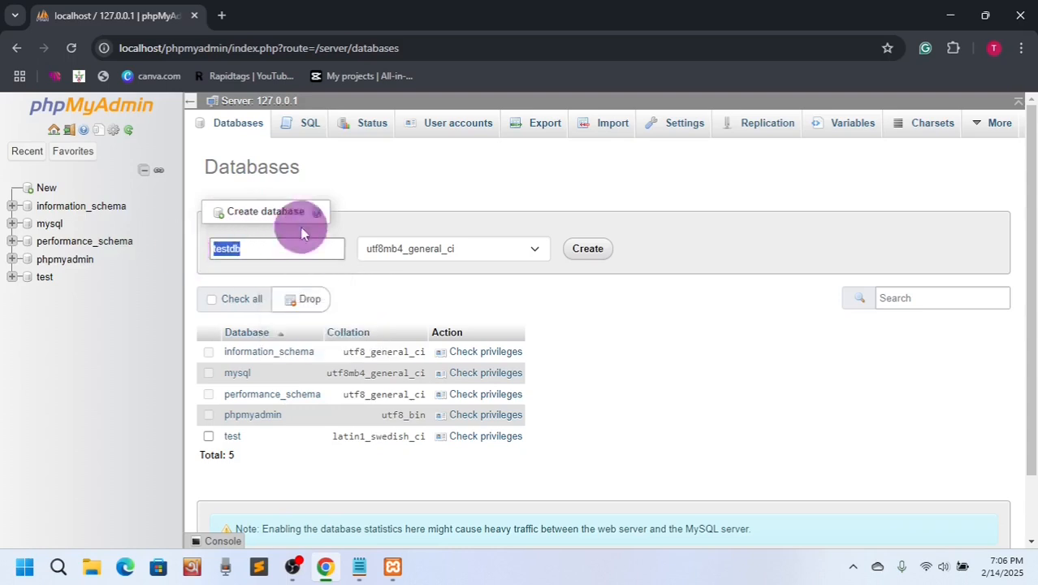
left_click(476, 189)
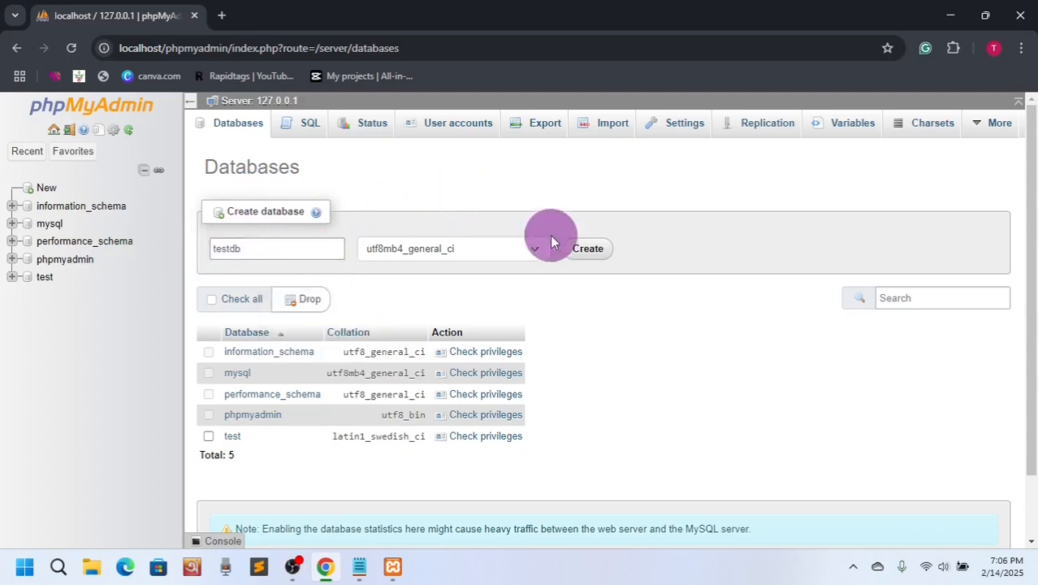
left_click(592, 256)
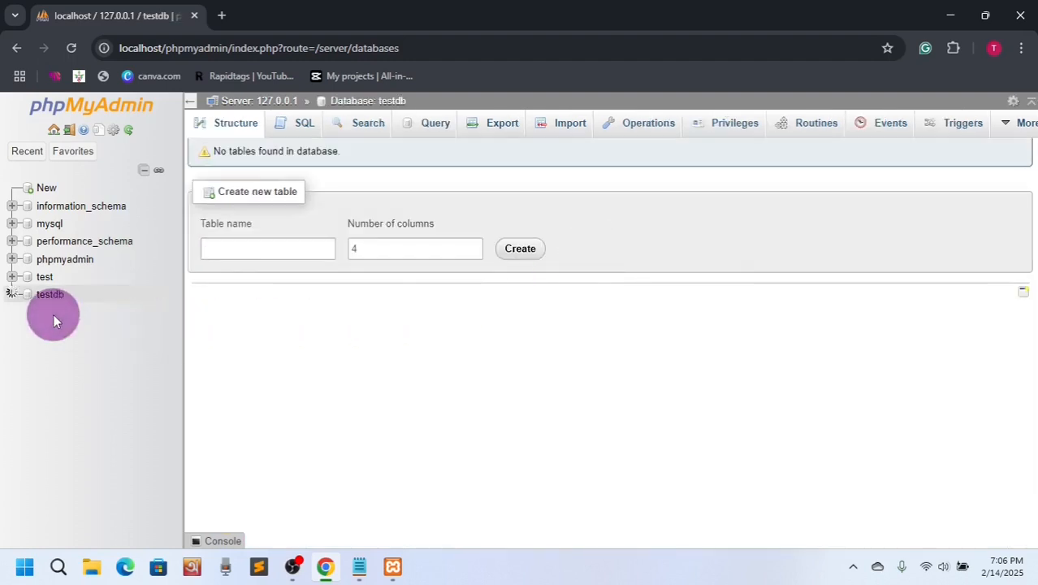
Start a new table named student with 3 columns in the testdb database.
left_click(42, 303)
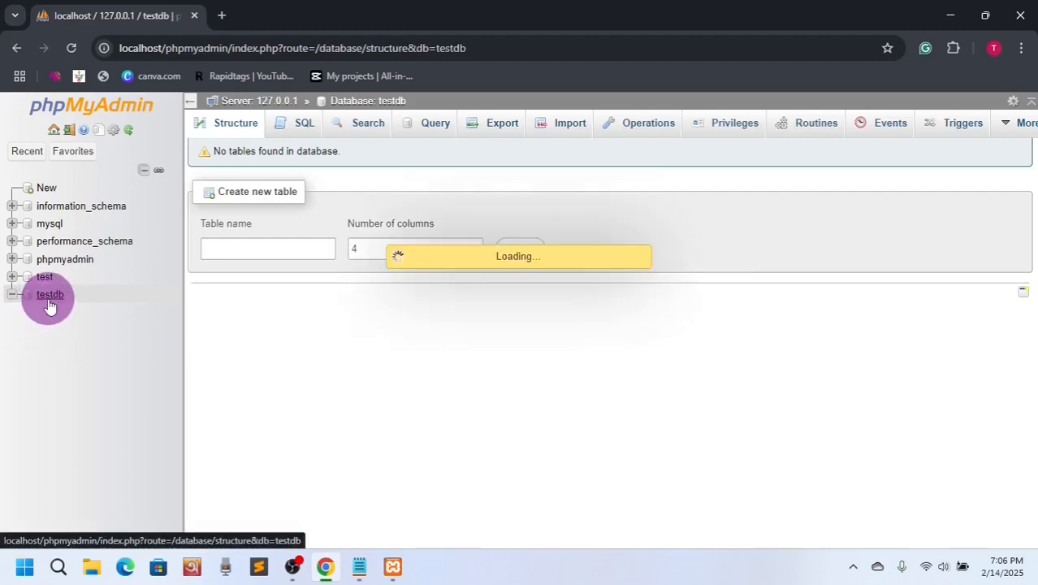
left_click(251, 249)
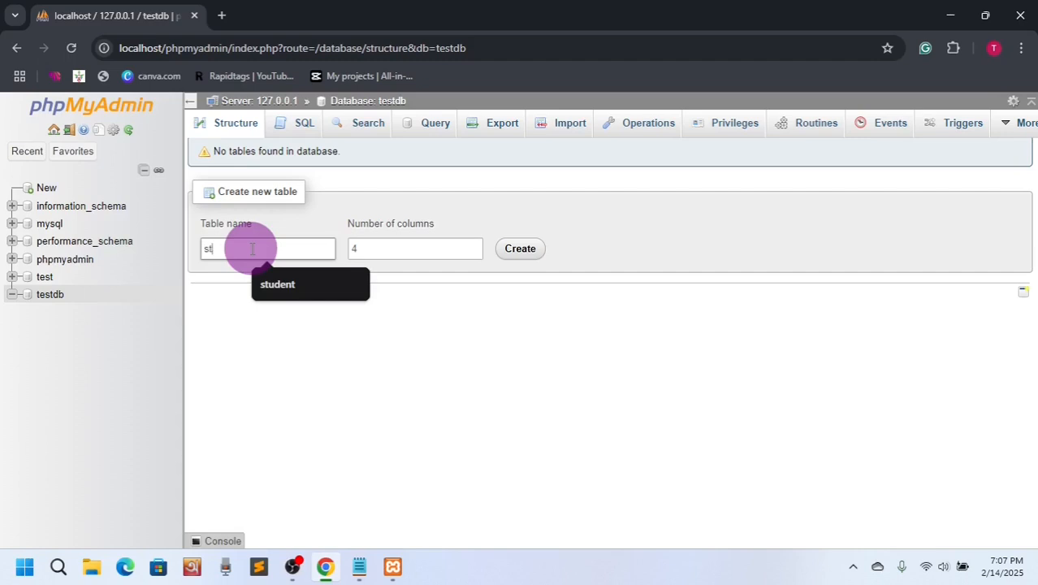
type("student")
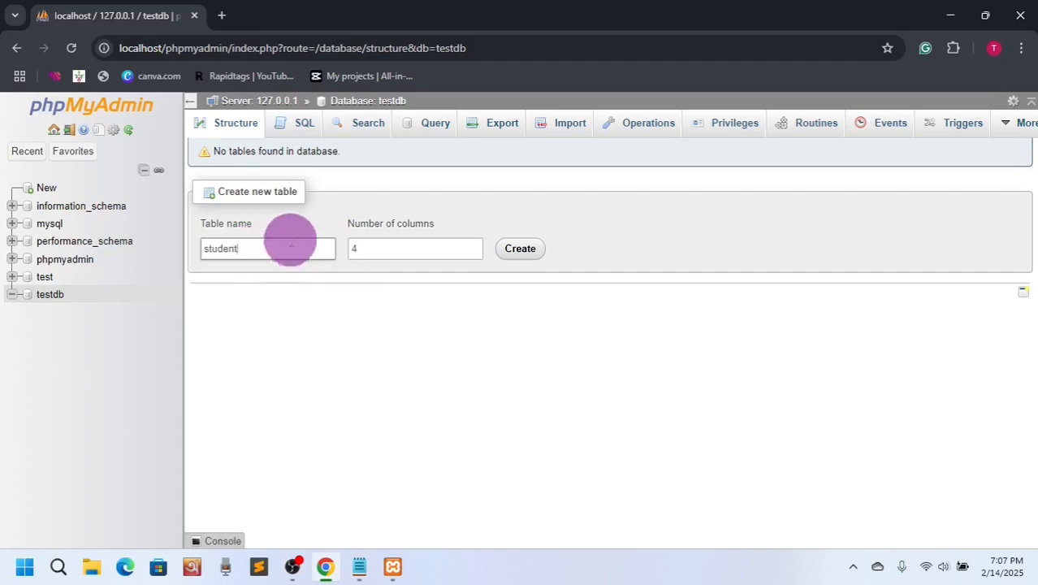
left_click_drag(378, 248, 347, 252)
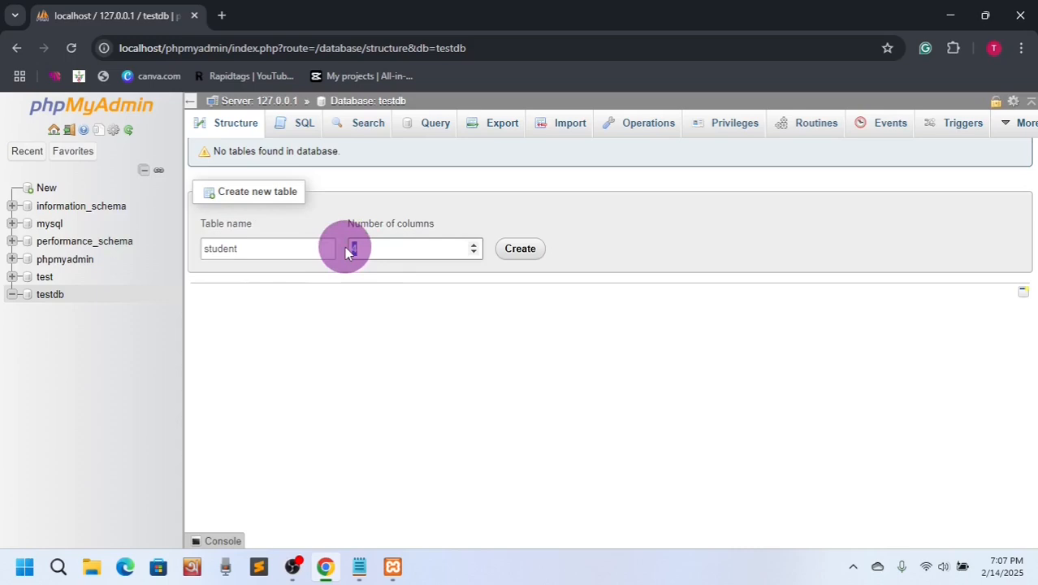
left_click_drag(348, 252, 363, 245)
type("3")
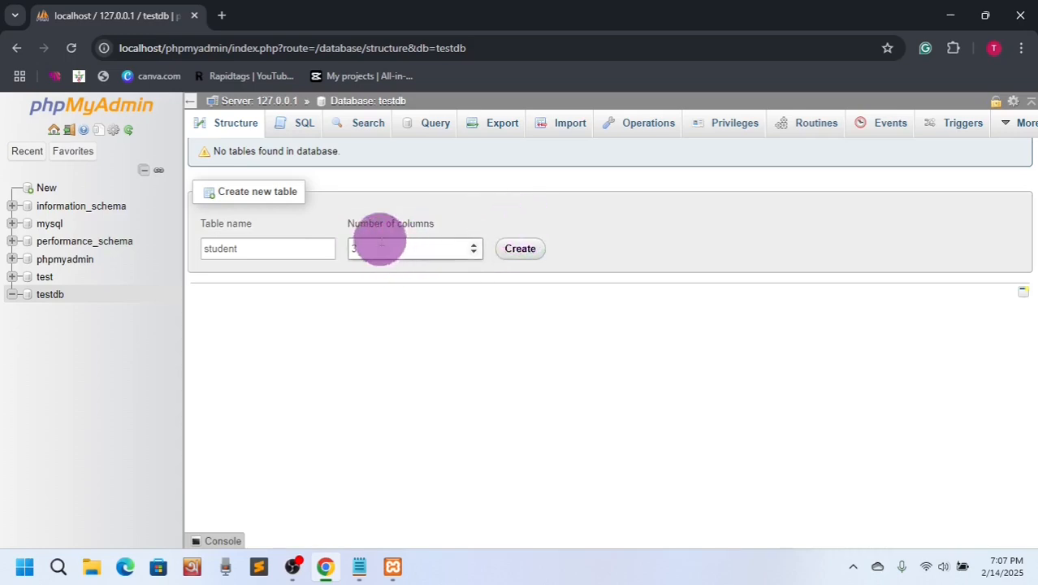
left_click(505, 256)
Name the three columns of the student table id, name and email.
left_click(249, 253)
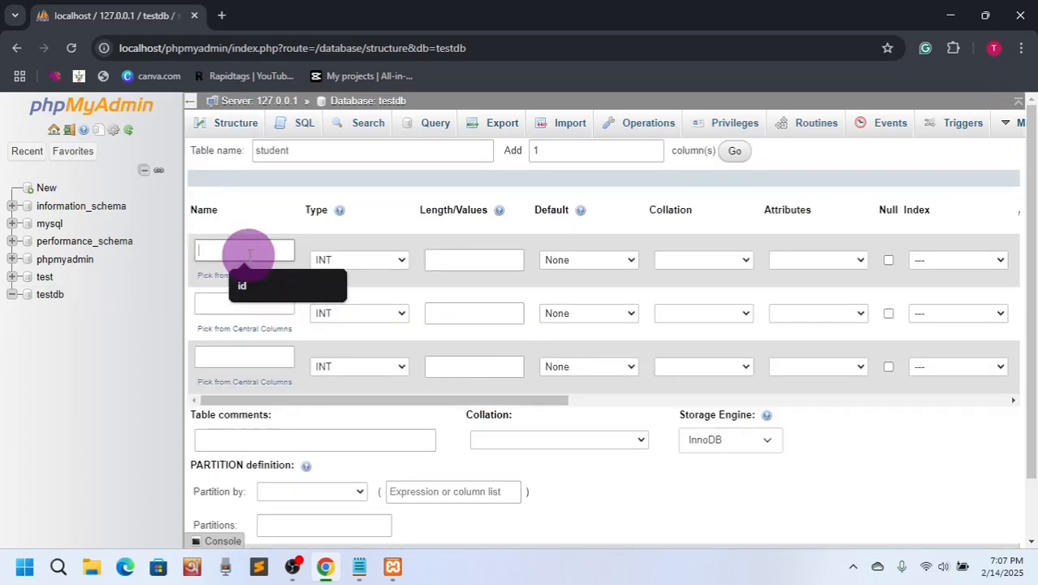
type("id")
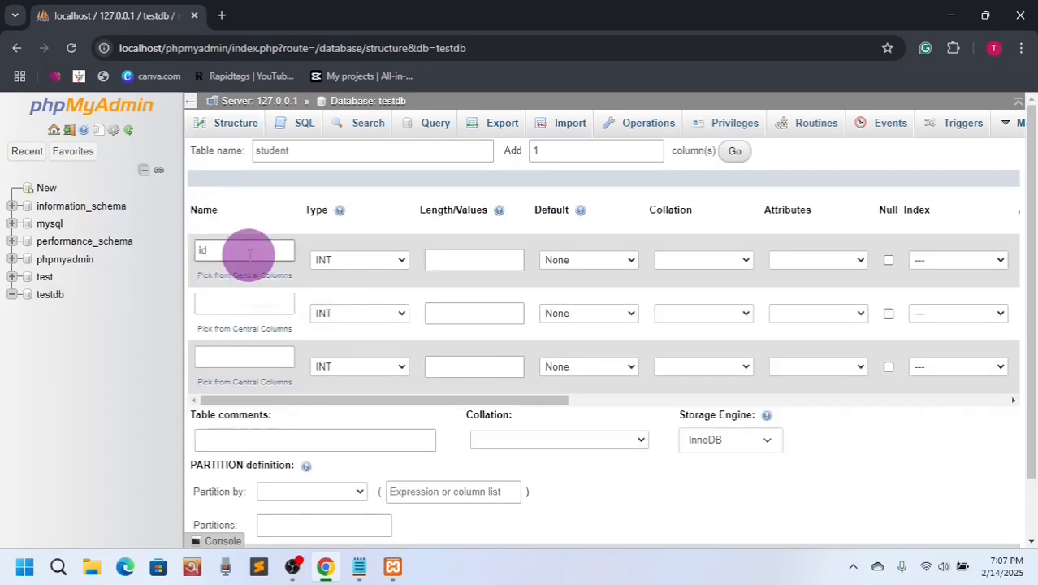
left_click(264, 306)
type("name")
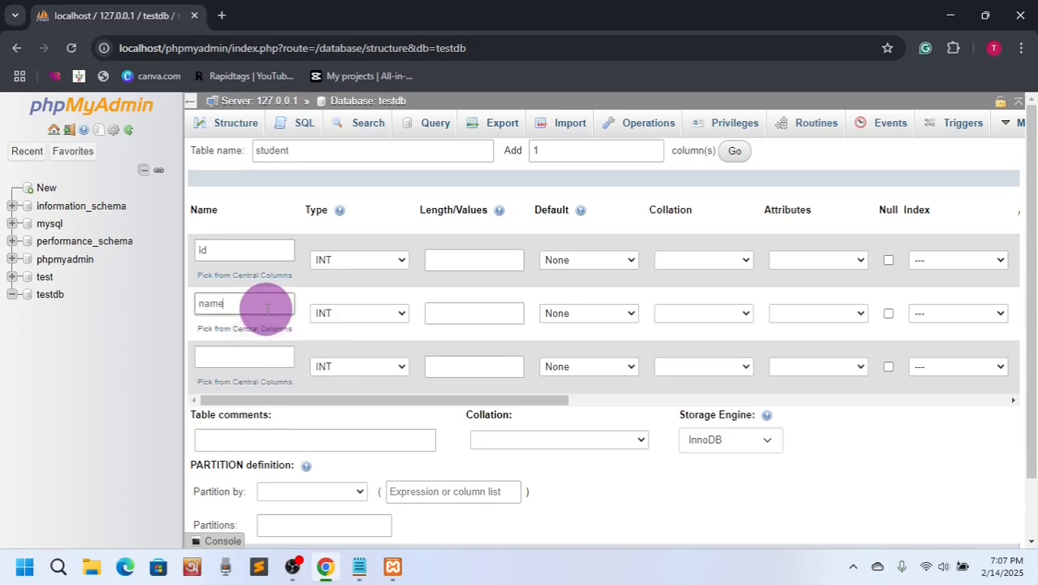
left_click(231, 356)
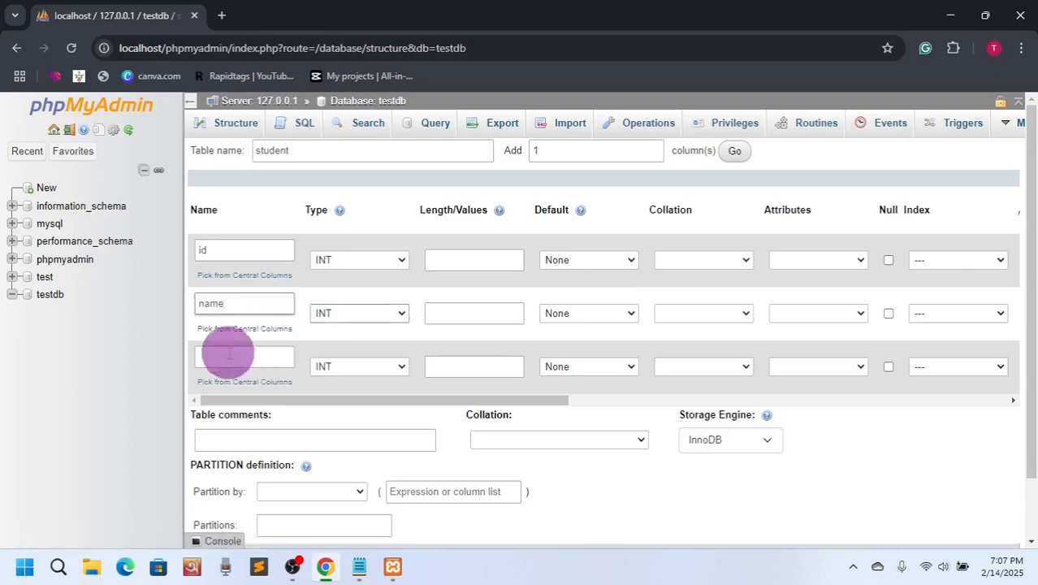
type("email")
Set the name and email columns to type VARCHAR with a length of 40 each.
left_click(368, 262)
left_click(356, 310)
left_click(354, 316)
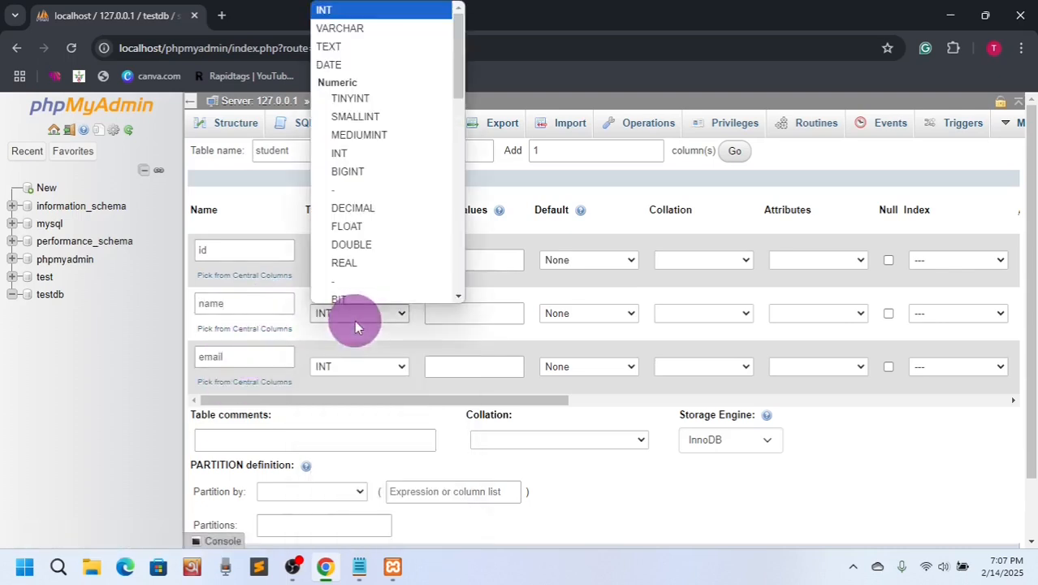
left_click(352, 23)
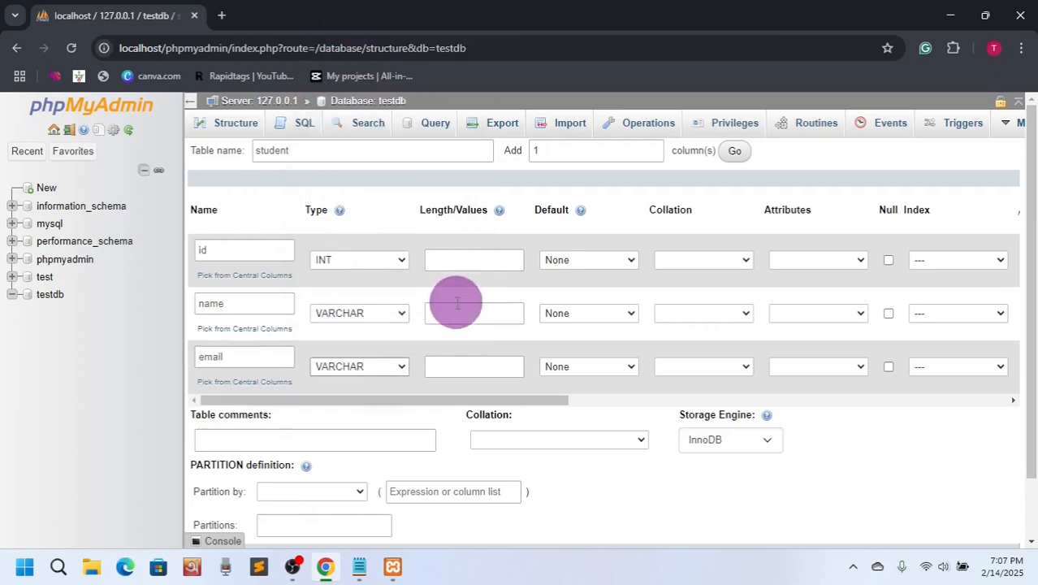
left_click(457, 304)
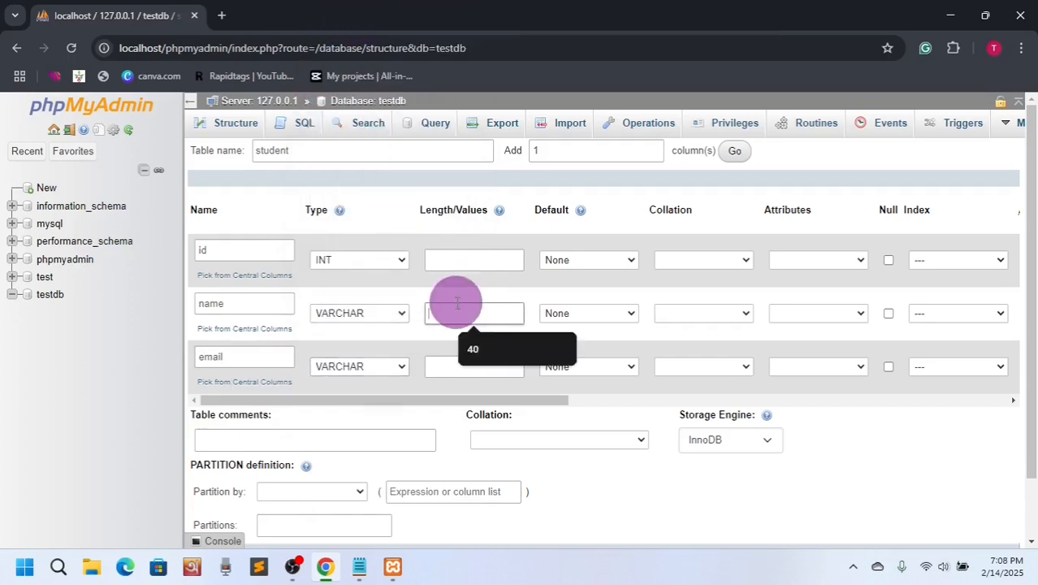
type("40")
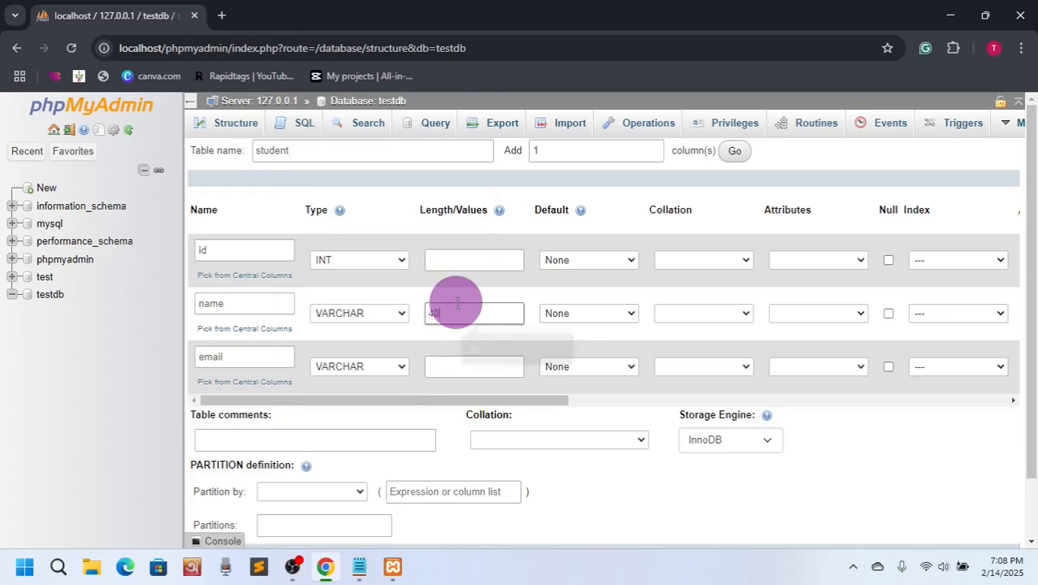
left_click(492, 362)
type("40")
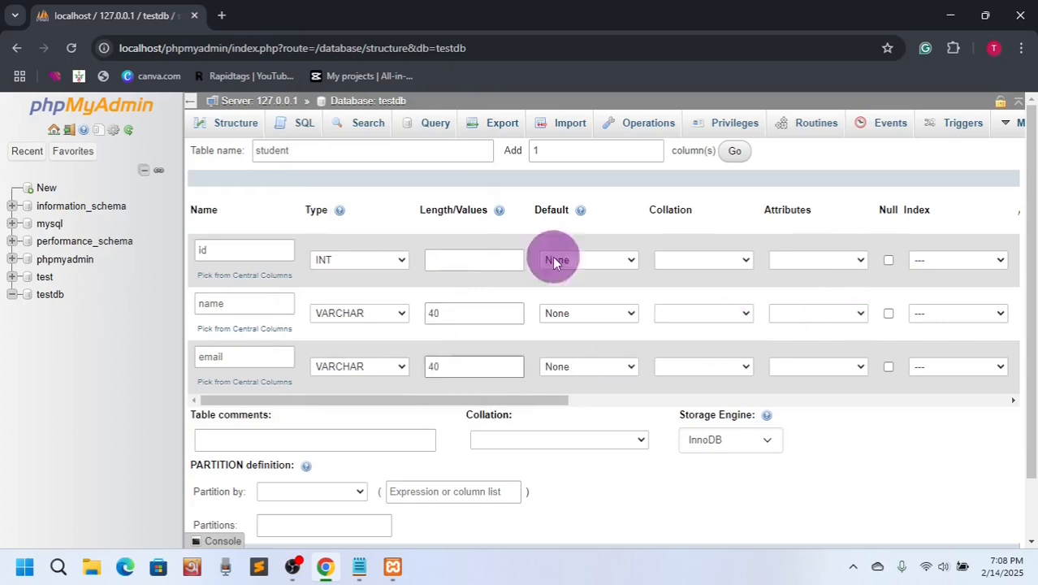
Make the id column the PRIMARY index without a size and enable auto-increment for it.
left_click(929, 260)
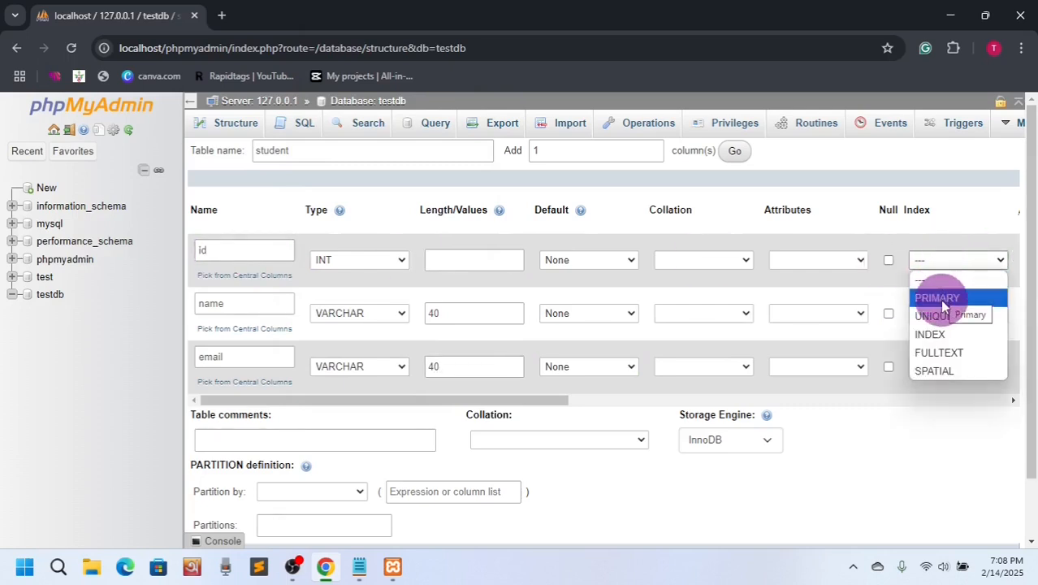
left_click(944, 299)
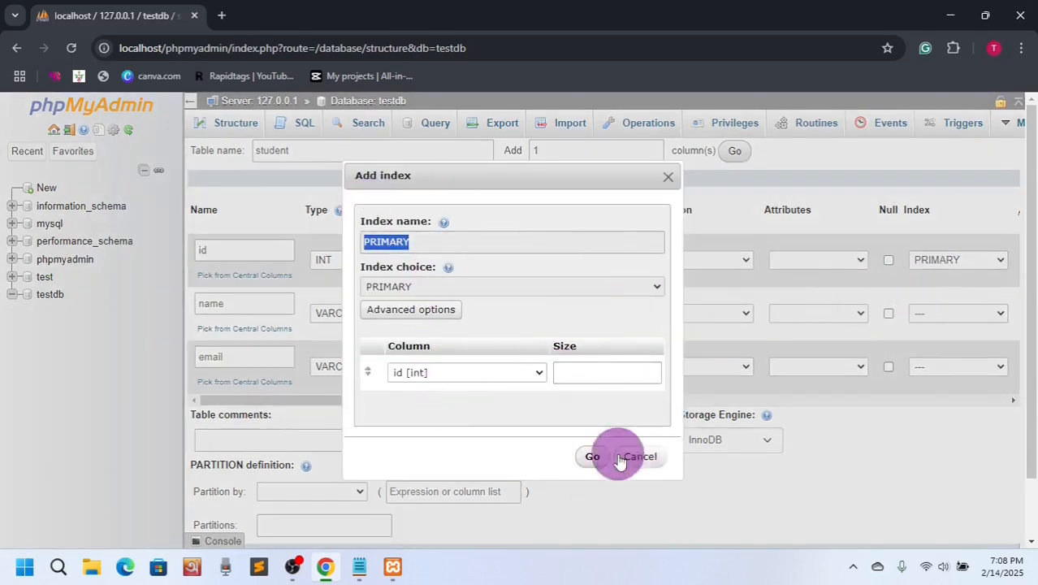
left_click(530, 457)
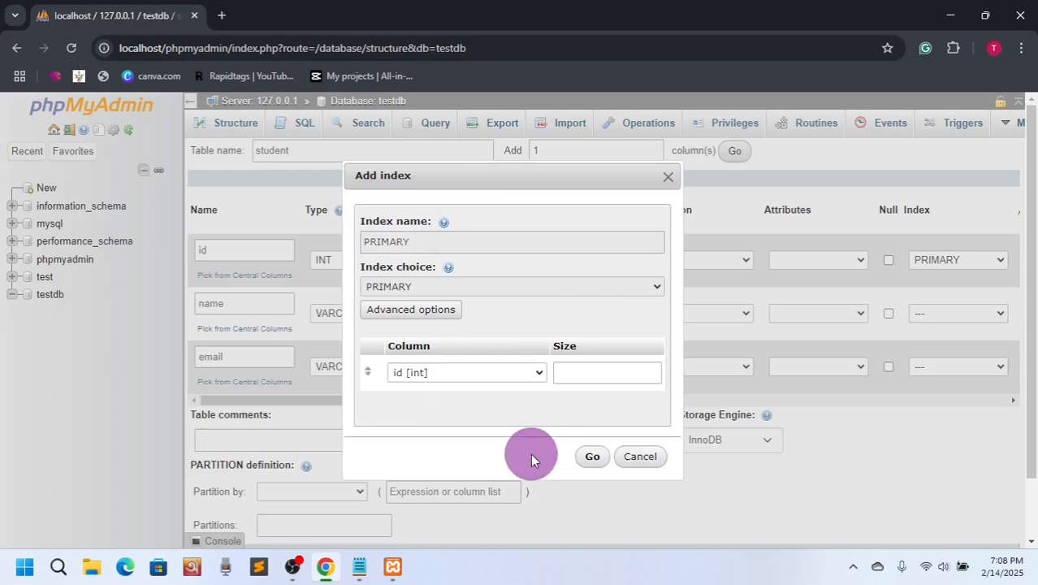
left_click(595, 466)
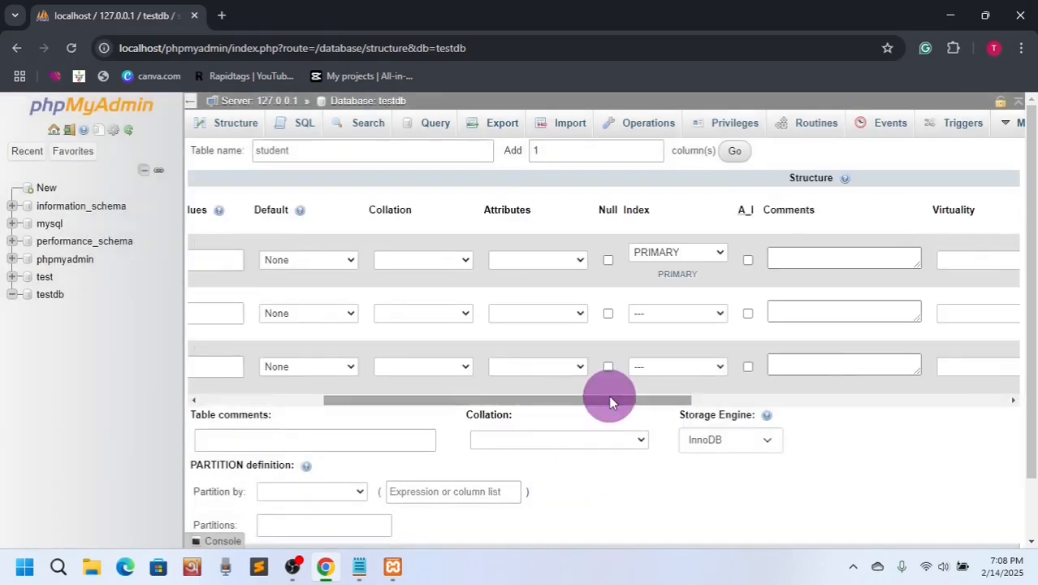
left_click_drag(609, 395, 639, 399)
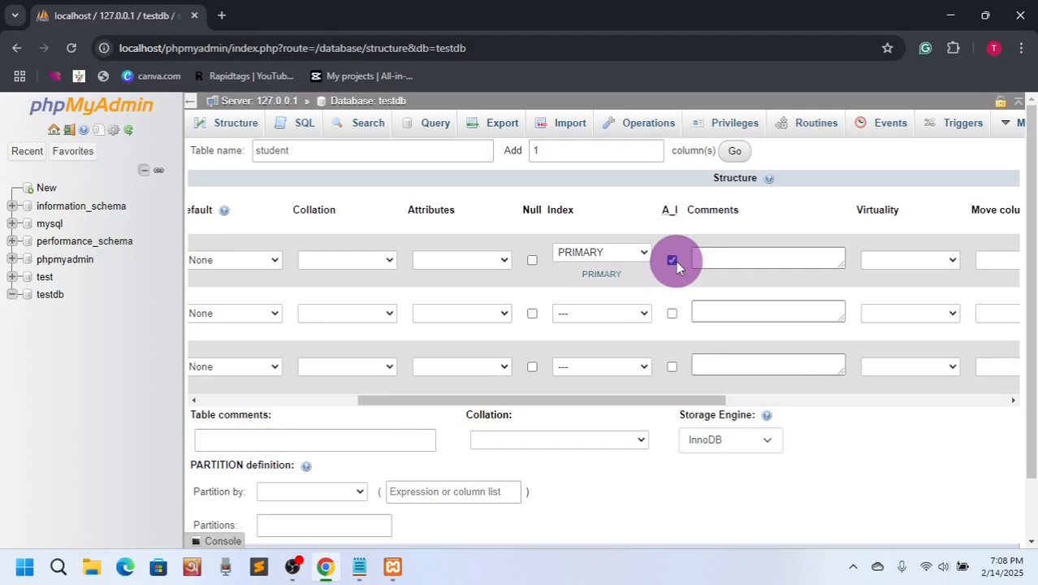
Allow null values for the name and email columns.
left_click_drag(522, 399, 590, 399)
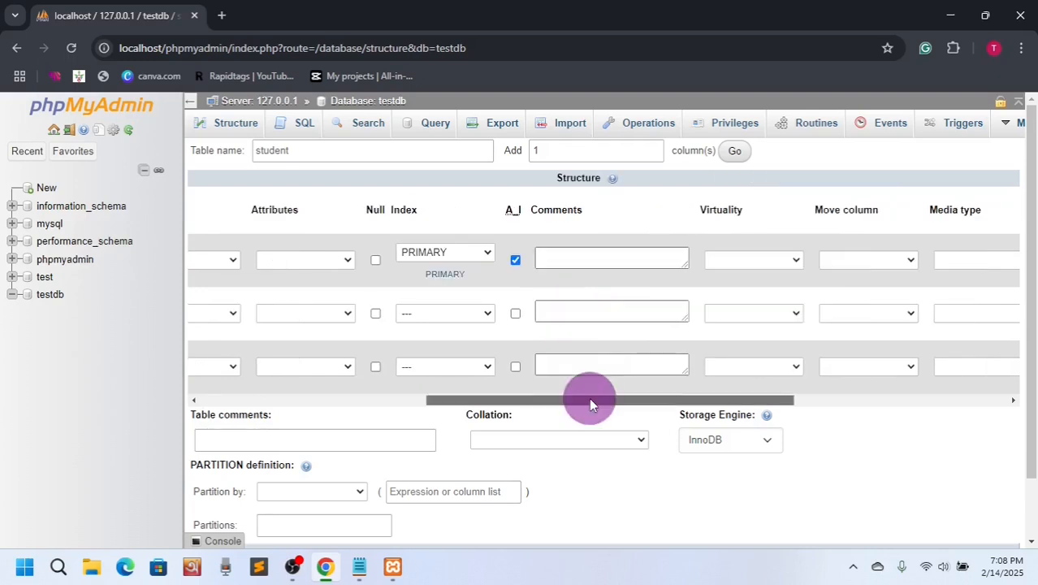
left_click(375, 313)
left_click(375, 367)
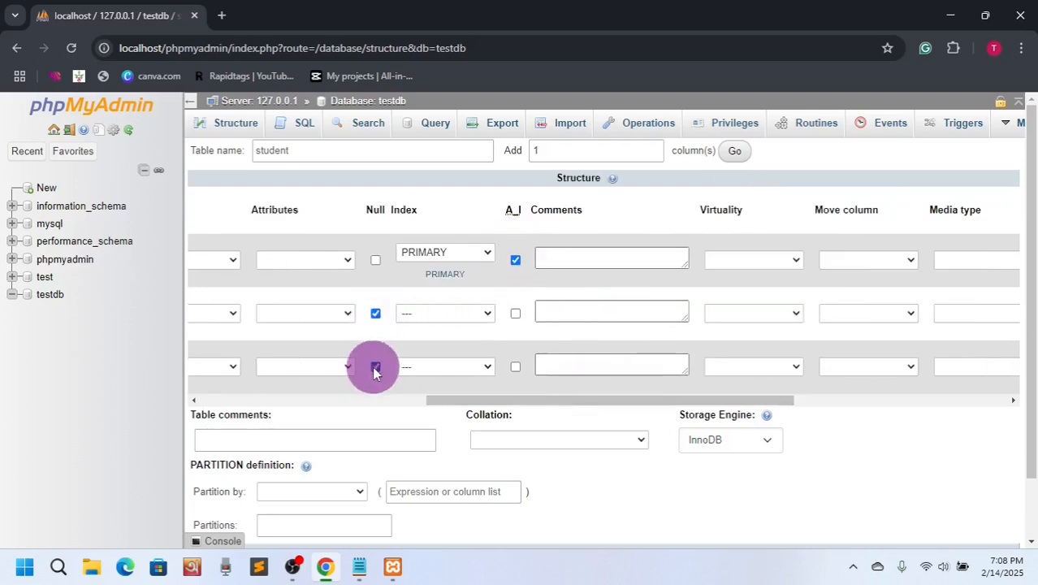
Check the column settings of the student table and save it in the testdb database.
left_click_drag(447, 397, 244, 415)
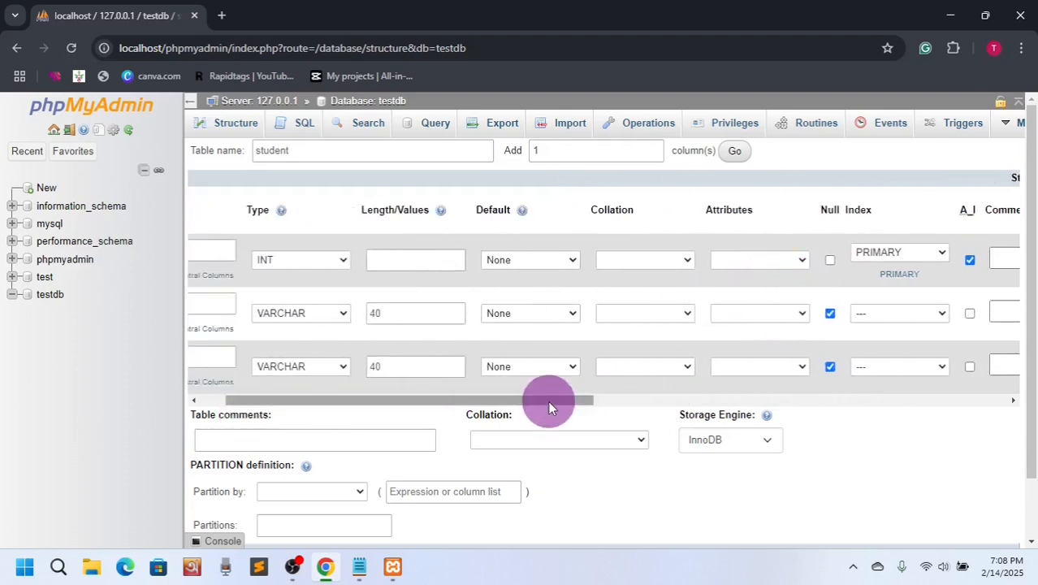
left_click_drag(549, 401, 647, 406)
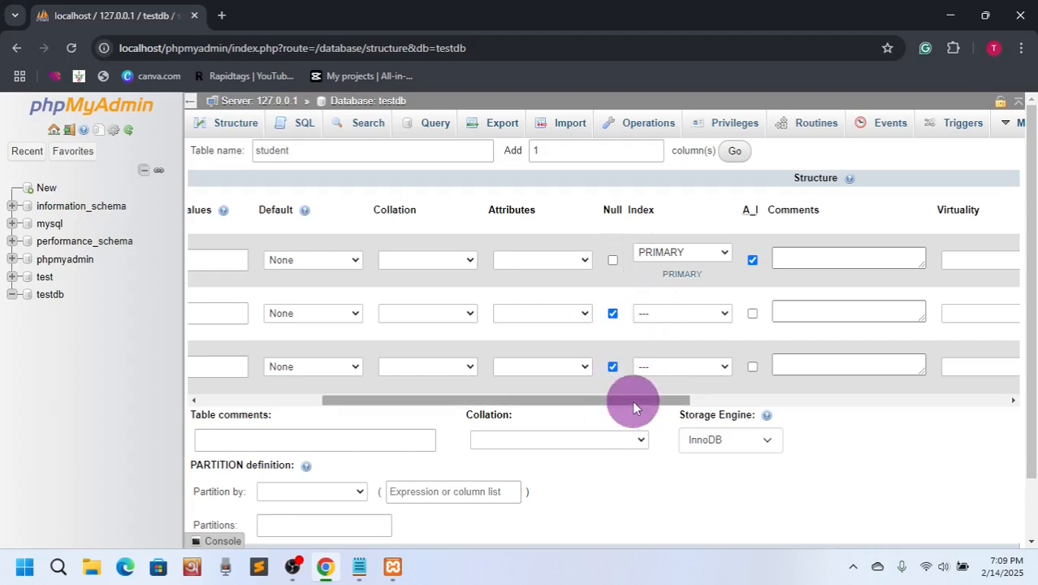
left_click_drag(635, 408, 413, 408)
scroll(667, 412, "down", 1)
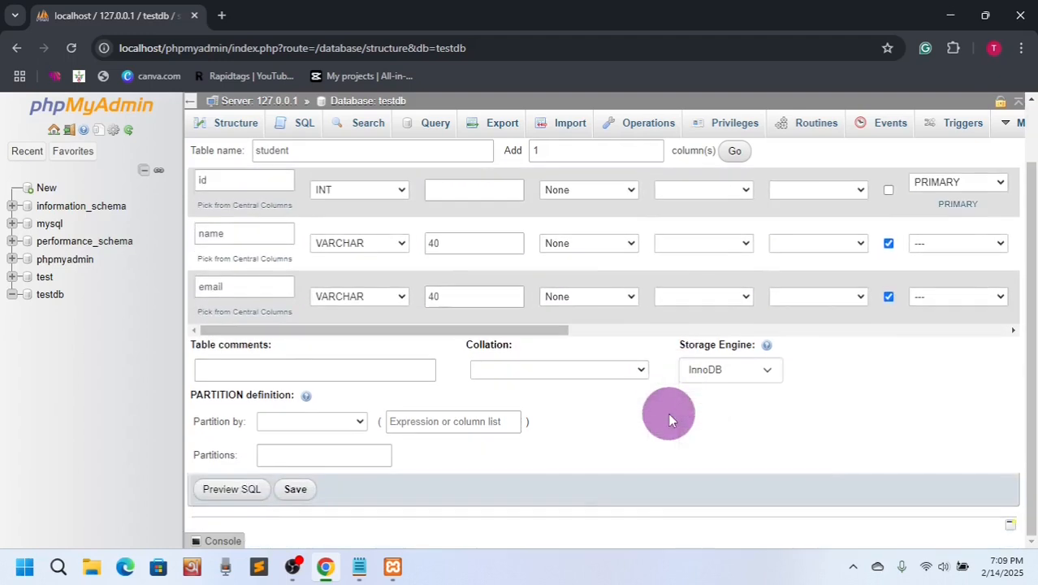
left_click(296, 489)
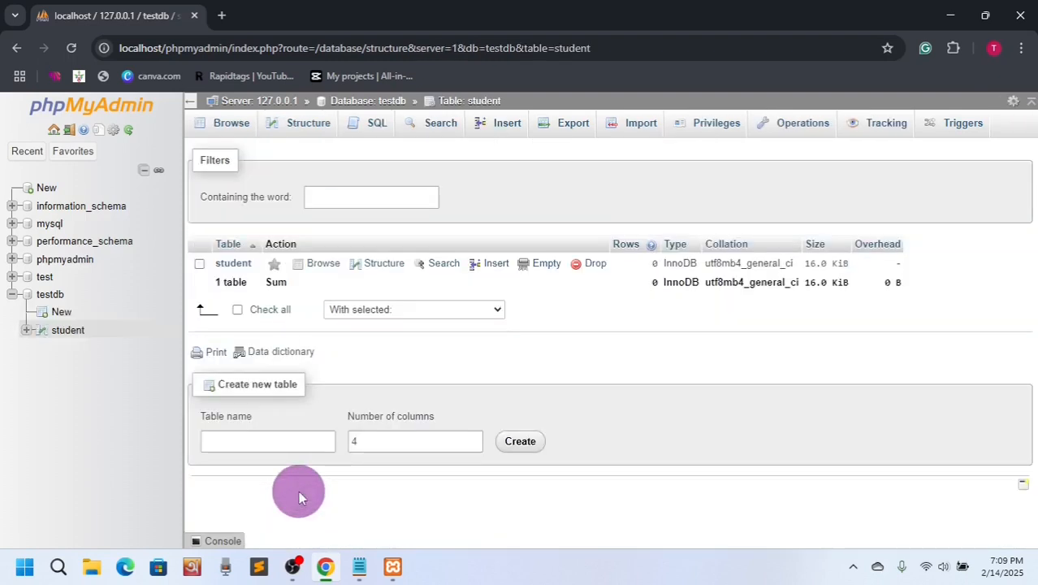
Start a new record in the student table and enter the student's name, leaving the id empty.
left_click(230, 266)
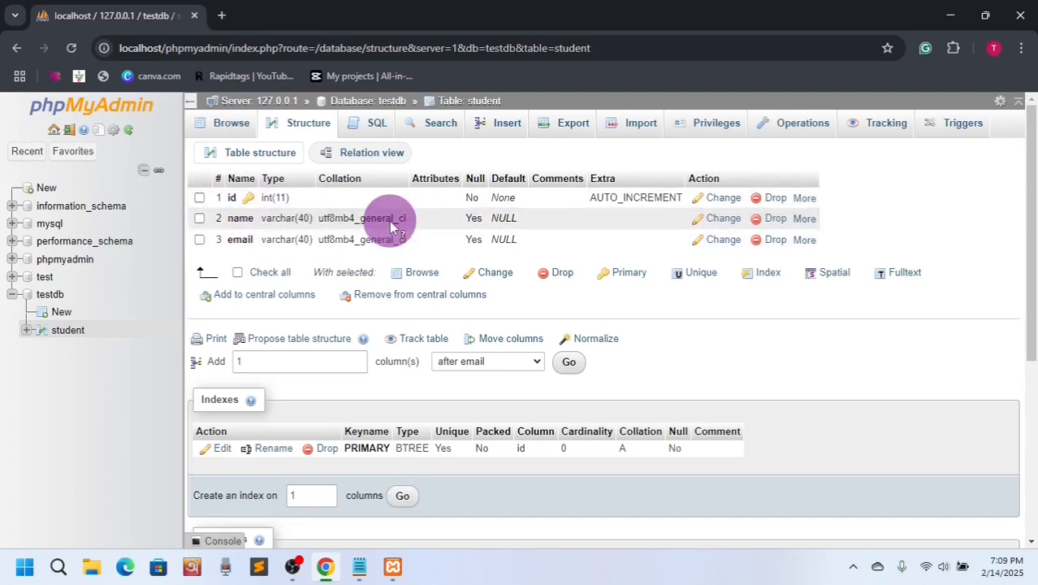
left_click(502, 123)
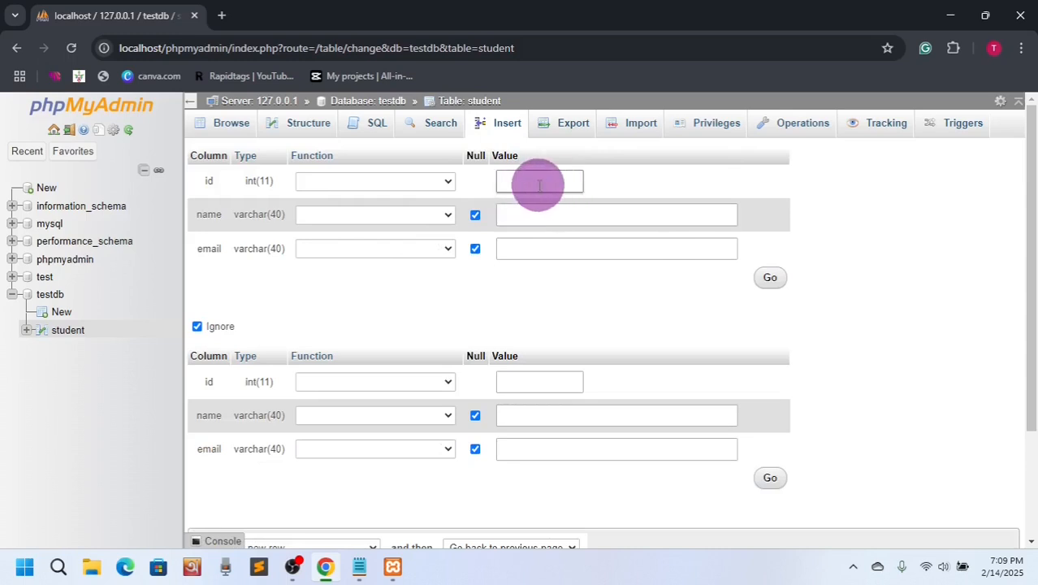
left_click(555, 217)
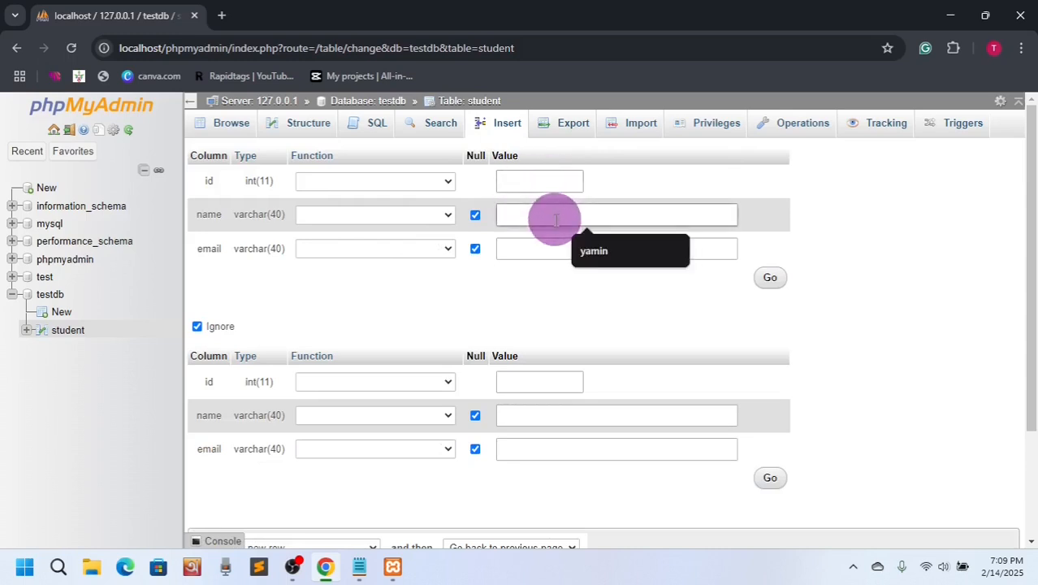
type("ya")
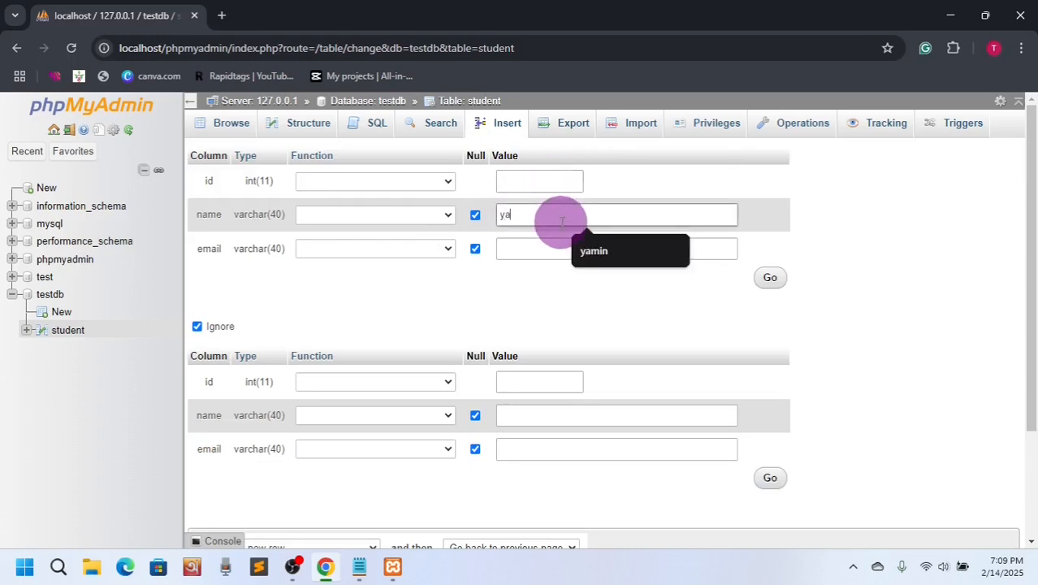
type("min")
key("Tab")
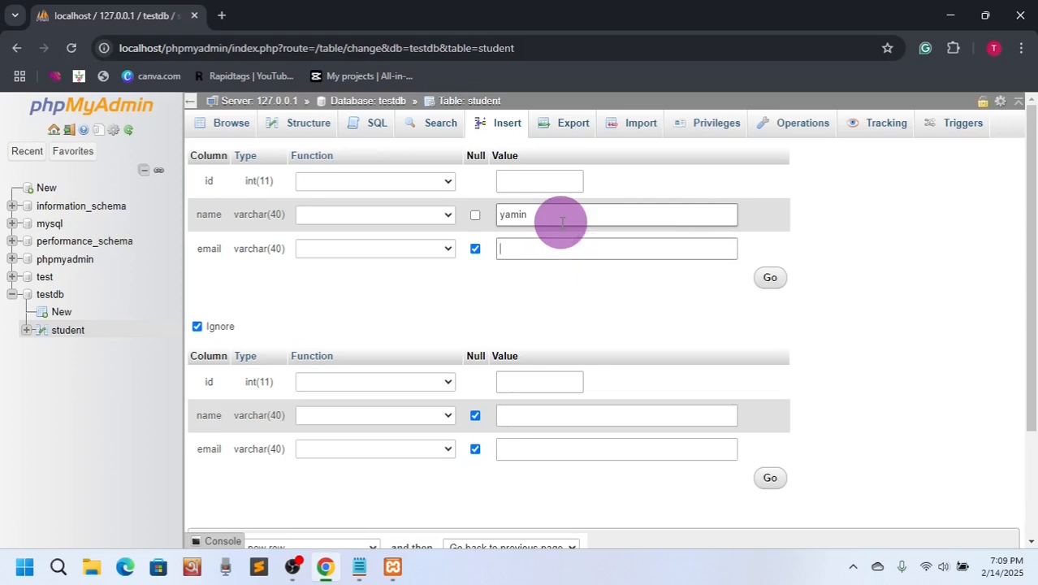
Fill in the student's email in the first record and insert the row into the student table.
type("y")
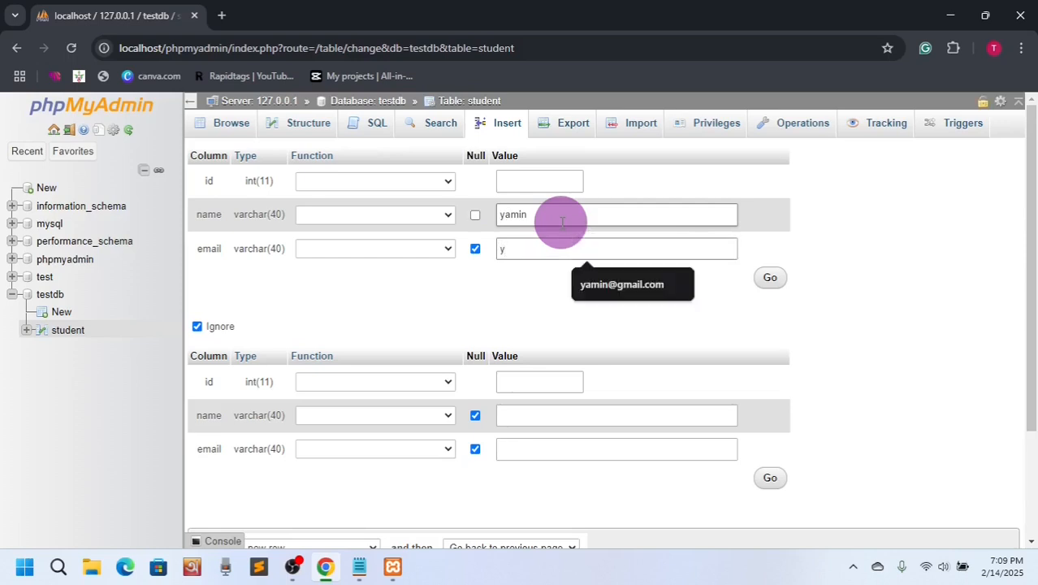
left_click(649, 283)
scroll(614, 304, "down", 2)
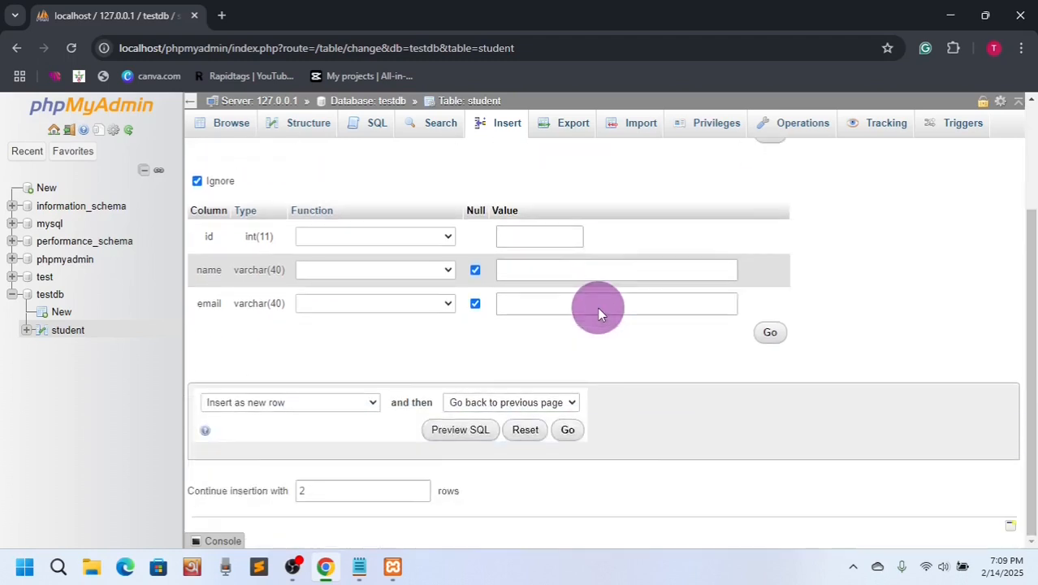
scroll(820, 407, "up", 2)
left_click(771, 280)
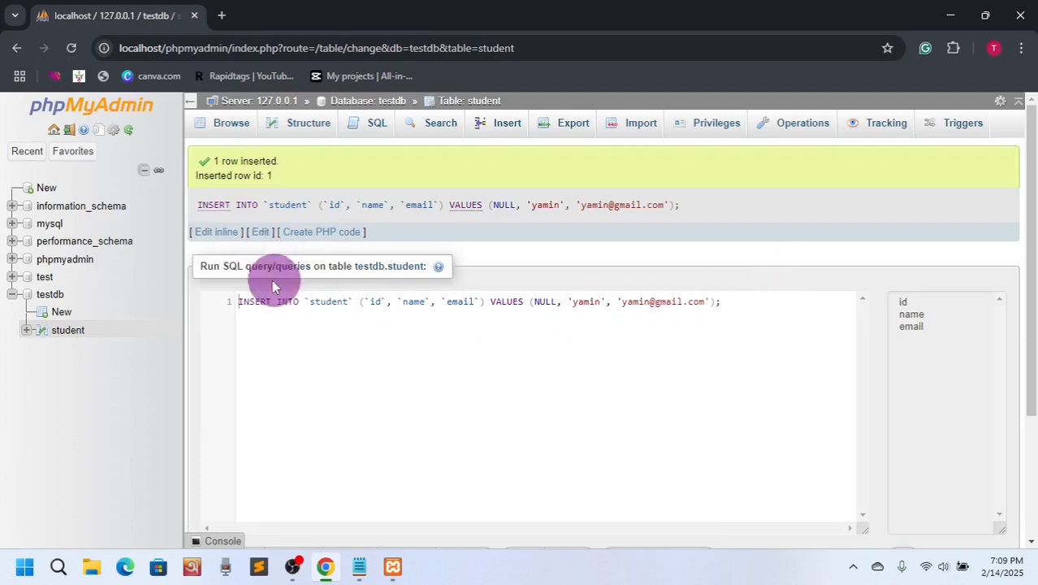
Browse the student table and examine the id, name and email of the inserted record.
left_click(69, 331)
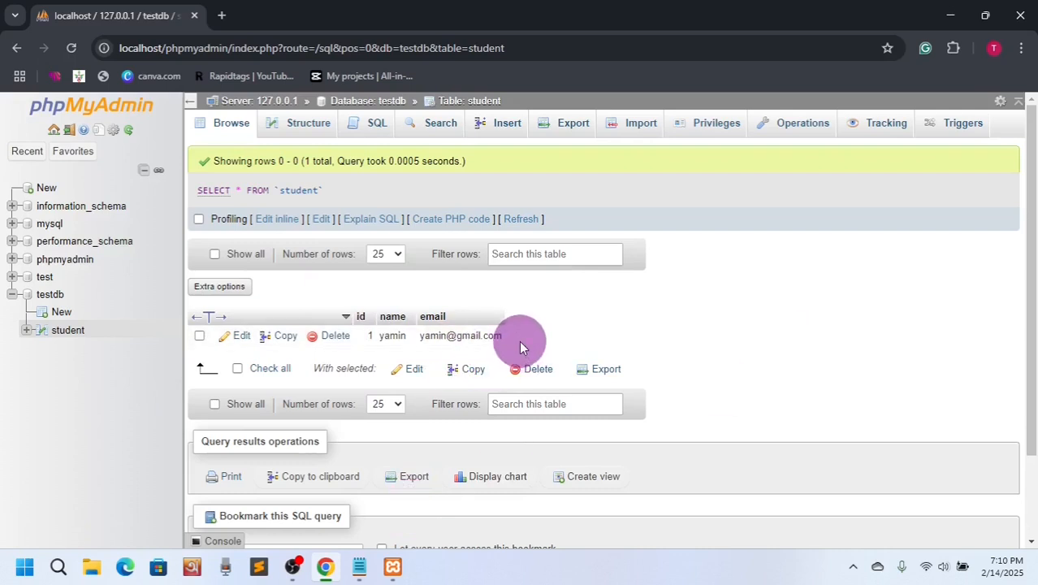
left_click_drag(519, 341, 371, 348)
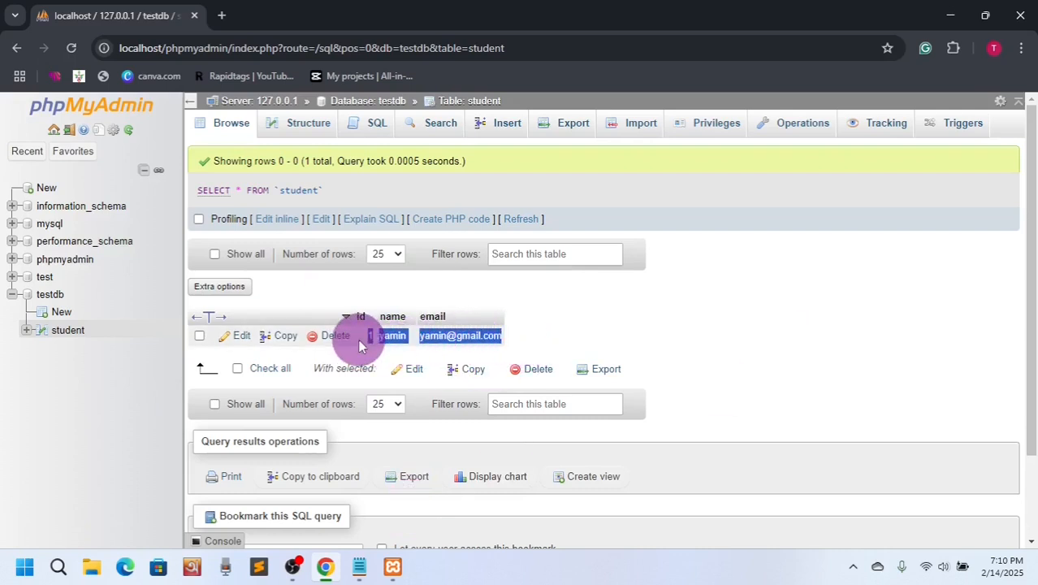
left_click(619, 337)
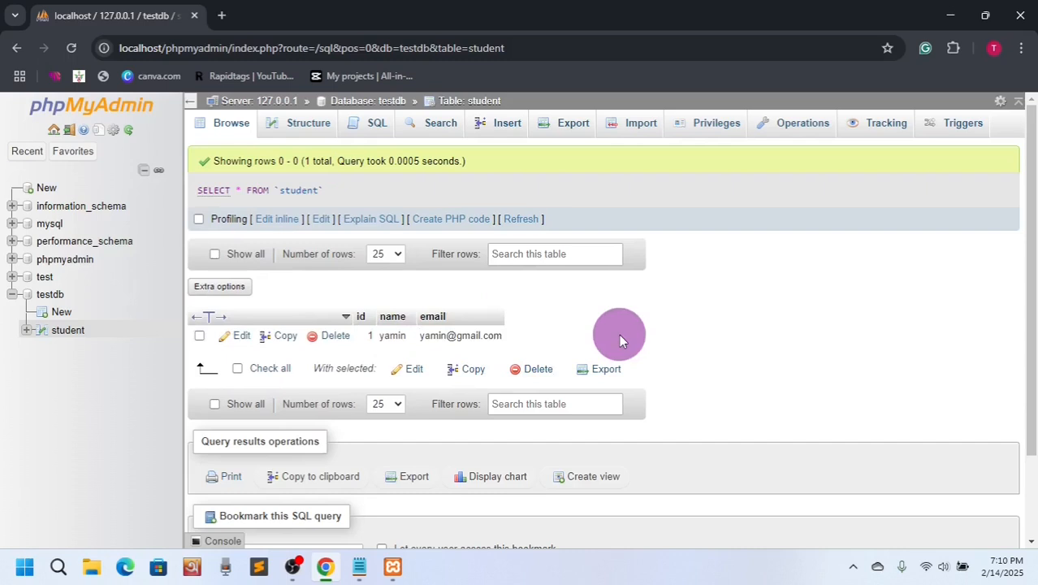